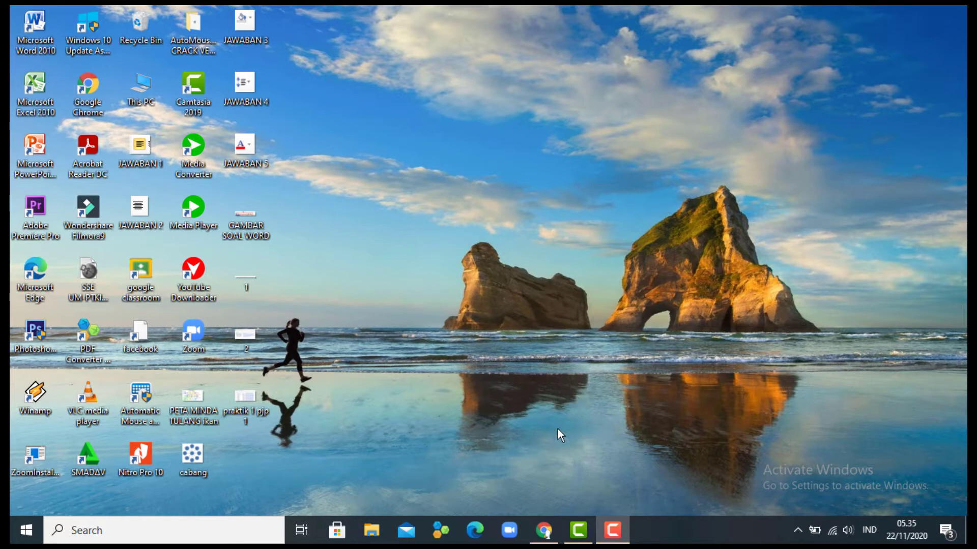
Open Chrome, go to xampp.org and open the Apache Friends download page.
click(544, 532)
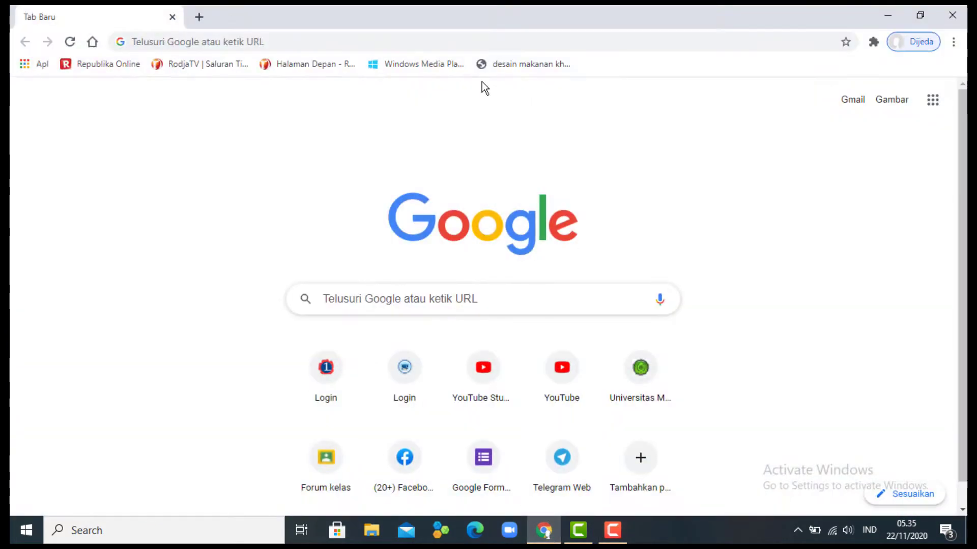
click(351, 41)
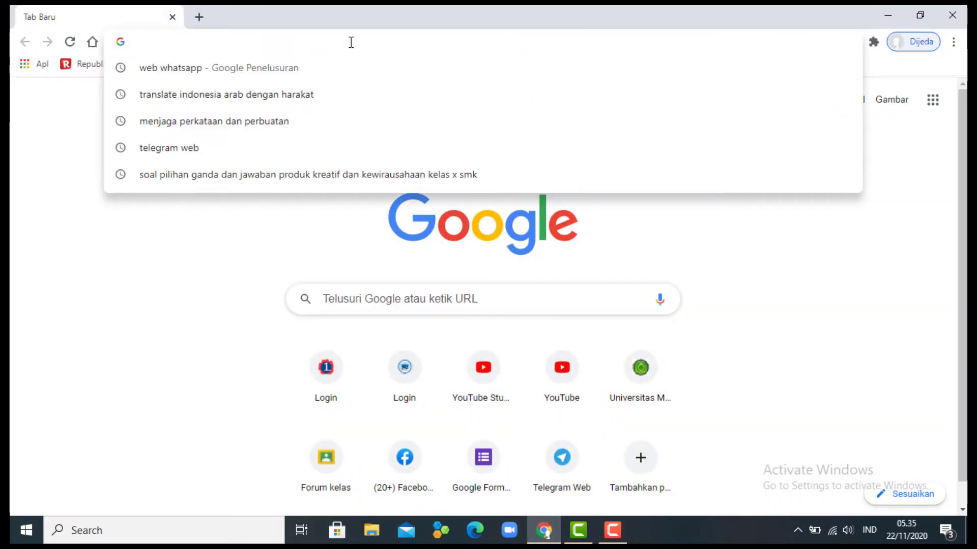
text(xampp)
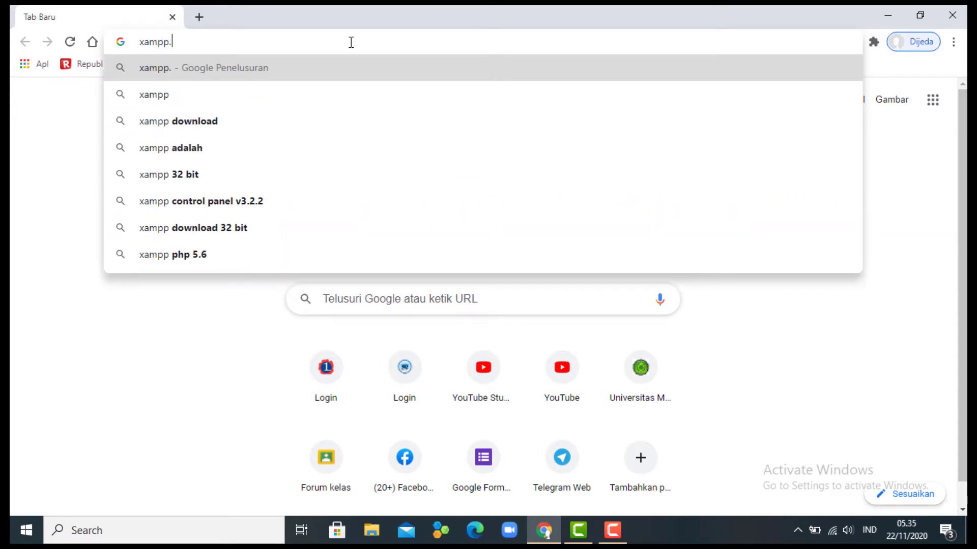
text(.org)
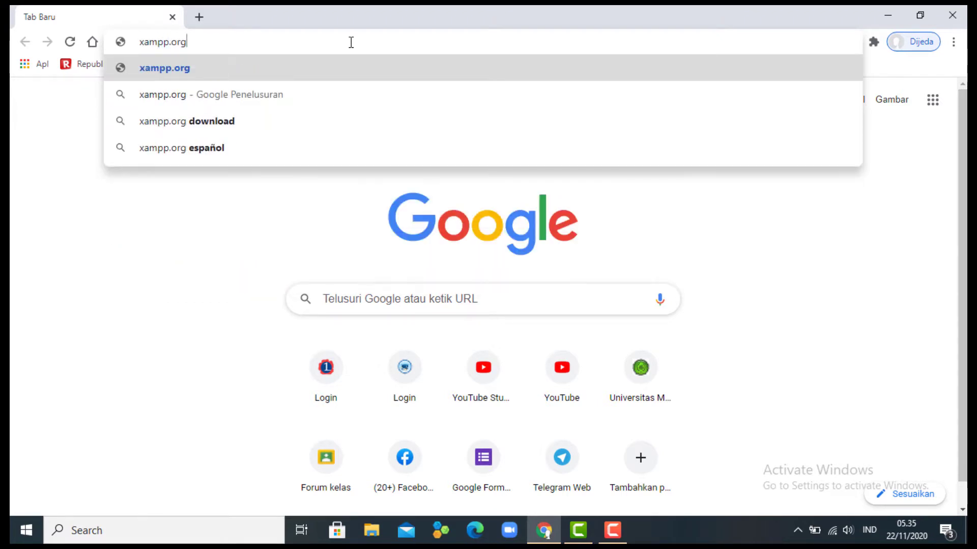
key(Return)
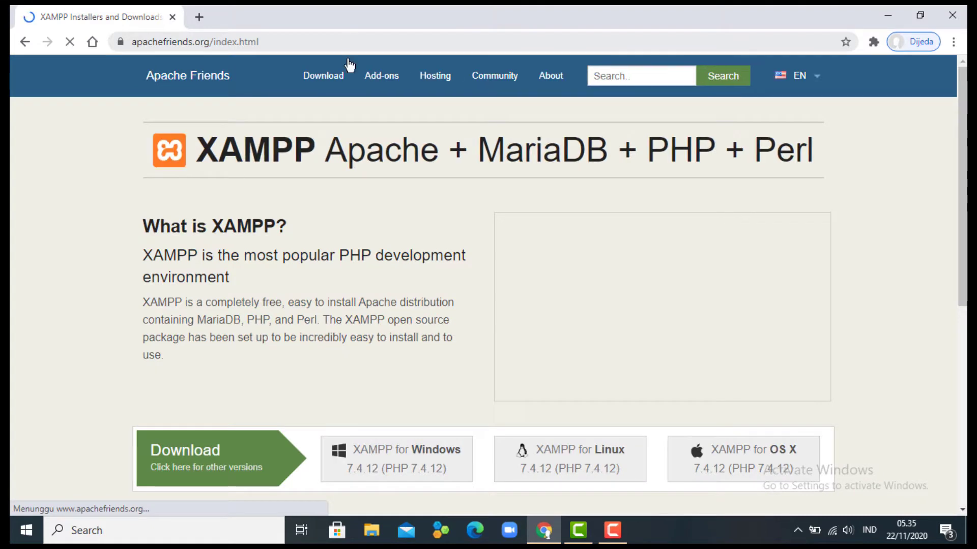
click(329, 82)
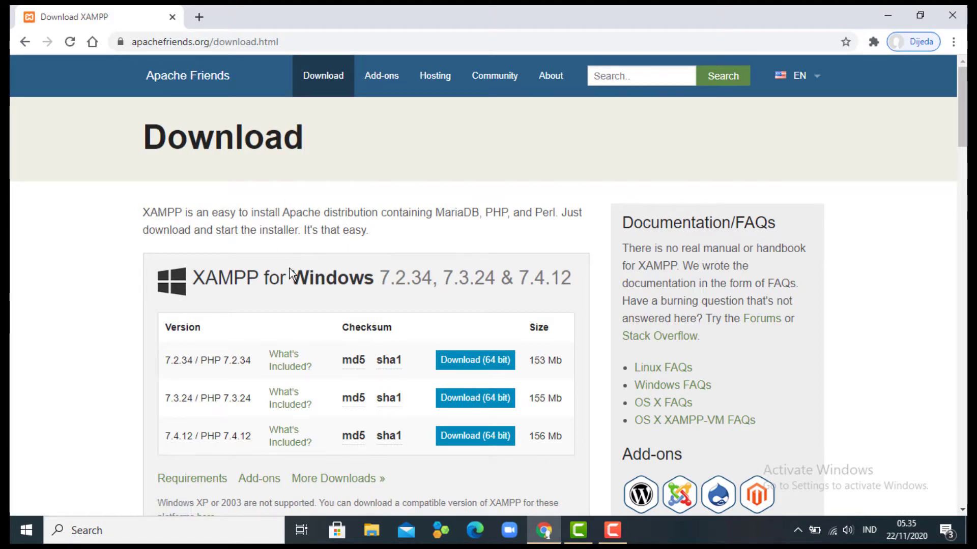
Look through the XAMPP versions offered for Windows, Linux and OS X on the download page.
scroll(288, 275, down, 1)
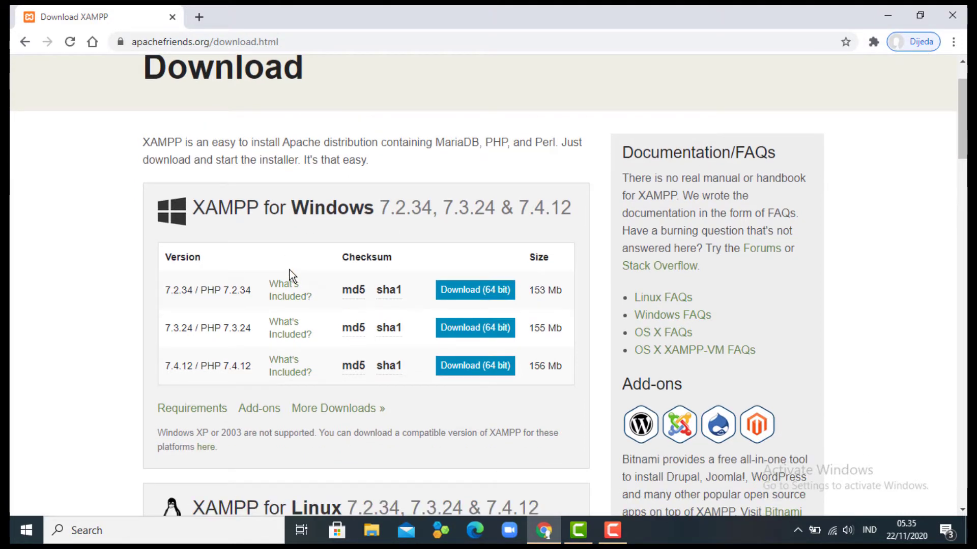
scroll(313, 224, down, 2)
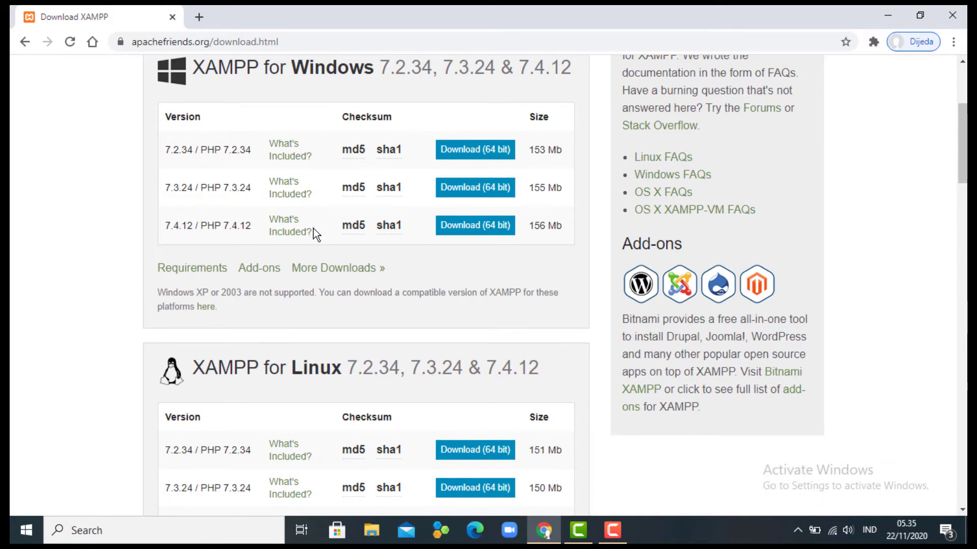
scroll(314, 228, down, 6)
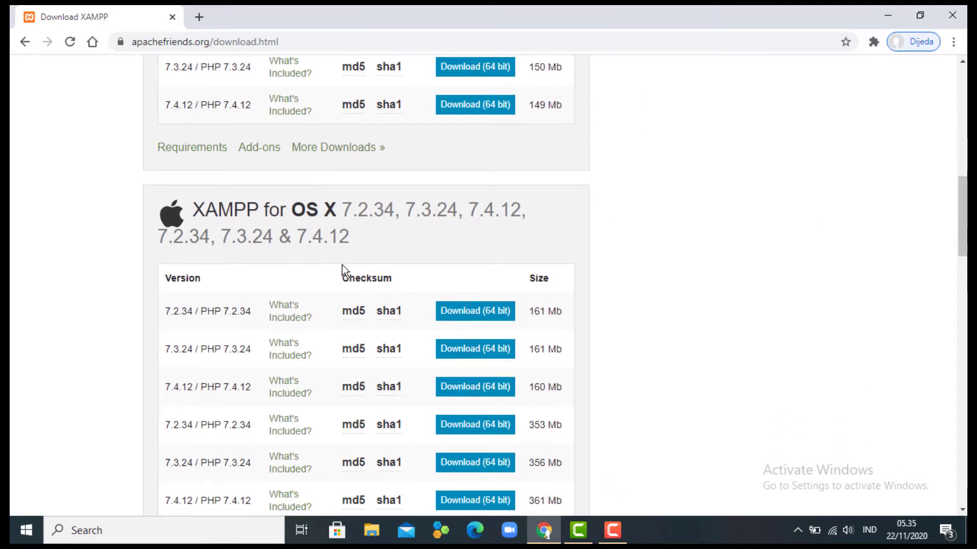
scroll(371, 226, down, 3)
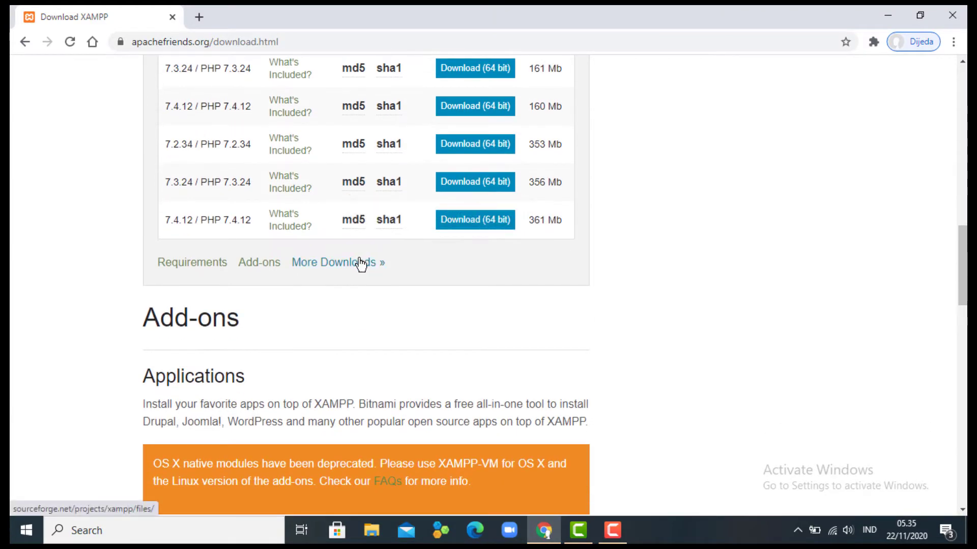
scroll(360, 260, up, 5)
scroll(361, 273, up, 3)
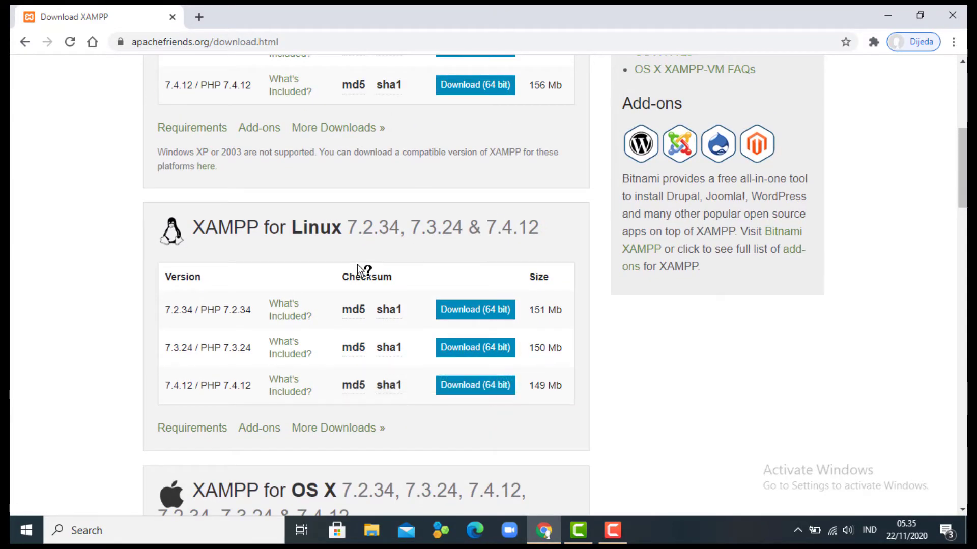
scroll(358, 270, up, 5)
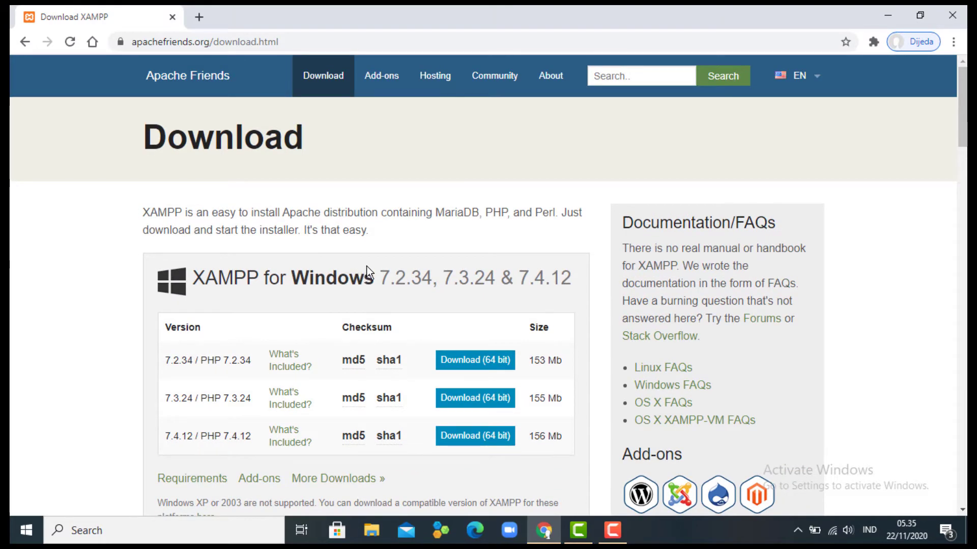
scroll(313, 283, down, 9)
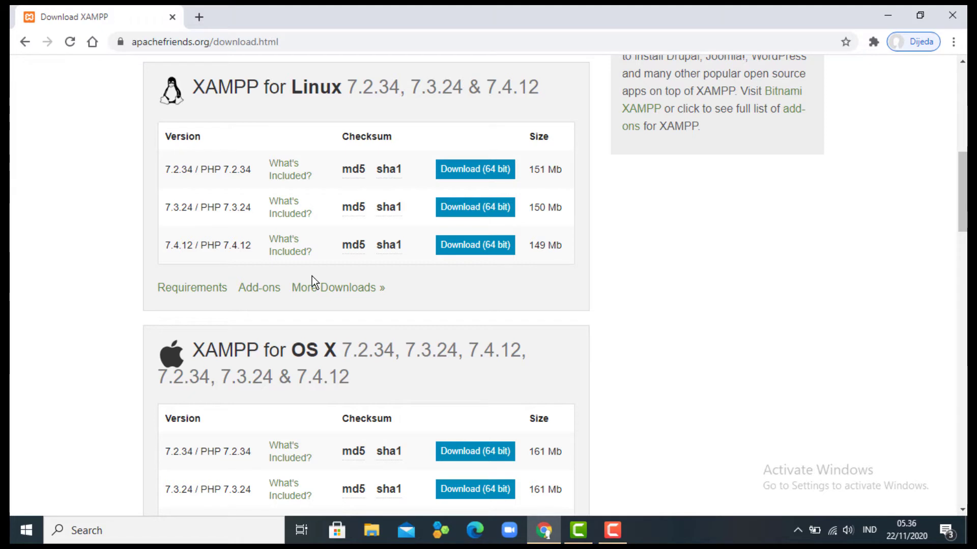
scroll(312, 276, down, 3)
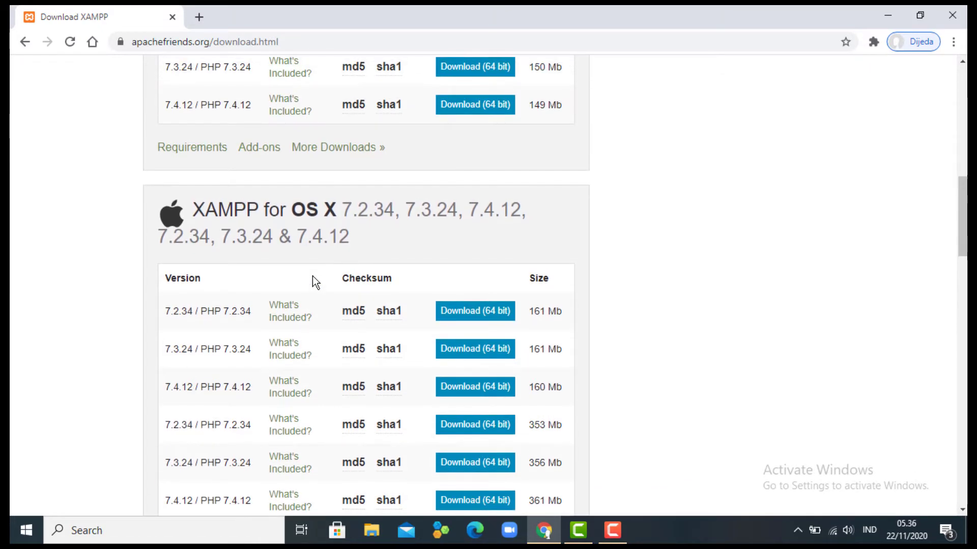
scroll(312, 275, up, 10)
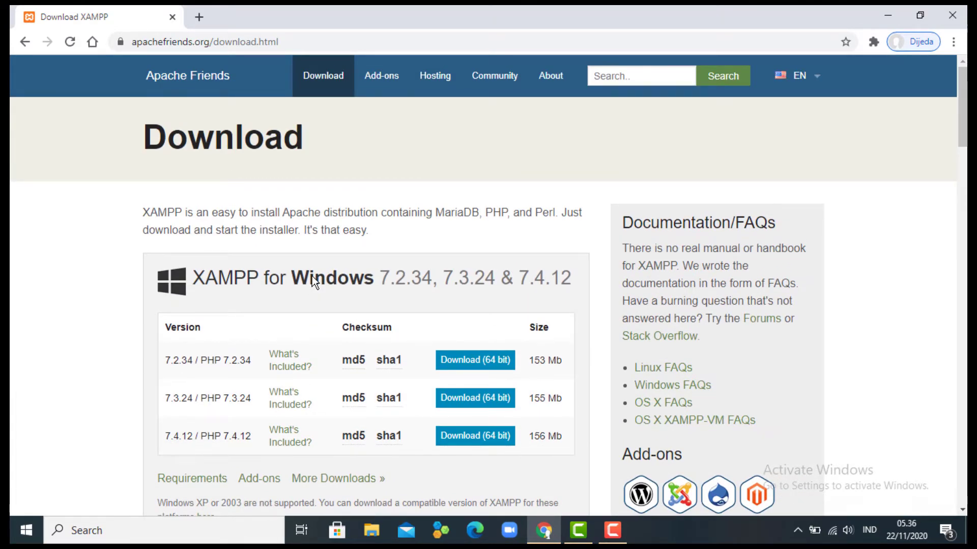
Download the 64-bit XAMPP 7.2.34 / PHP 7.2.34 installer for Windows and show the downloaded file in its folder.
scroll(313, 277, down, 3)
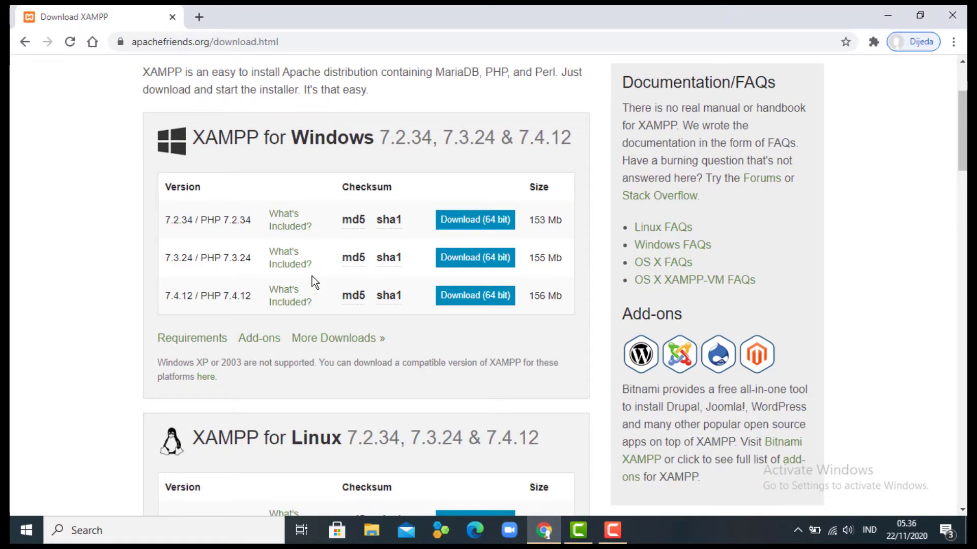
mouse_move(393, 232)
scroll(270, 259, up, 3)
scroll(292, 271, down, 3)
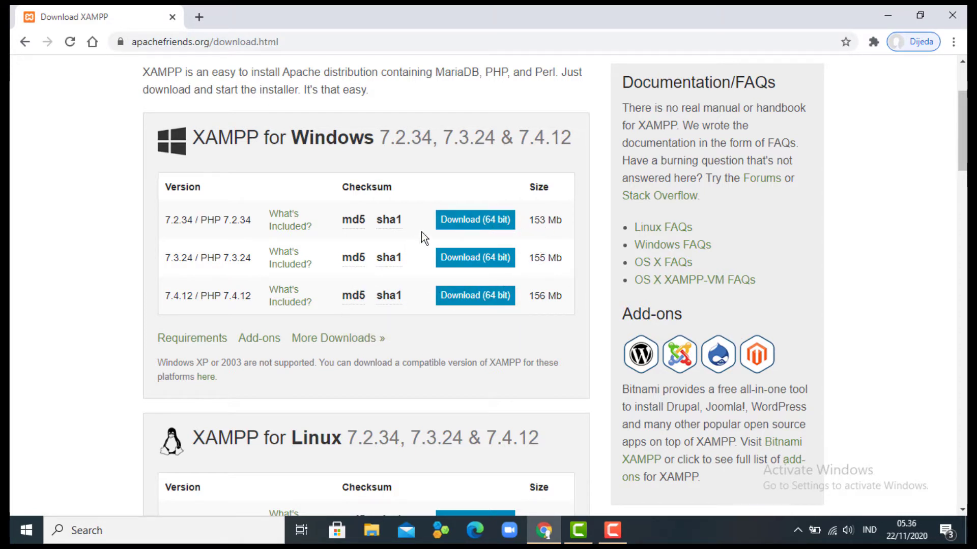
click(476, 219)
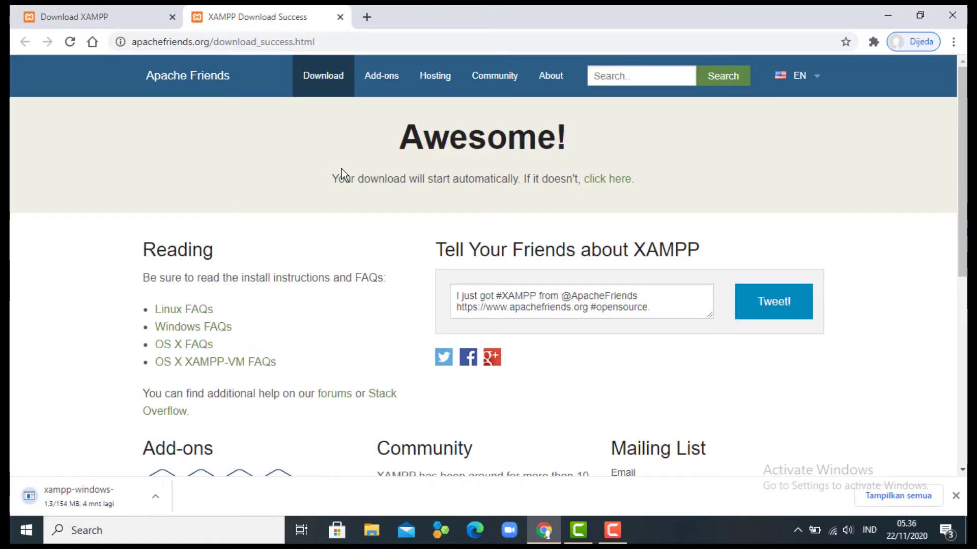
scroll(316, 124, down, 3)
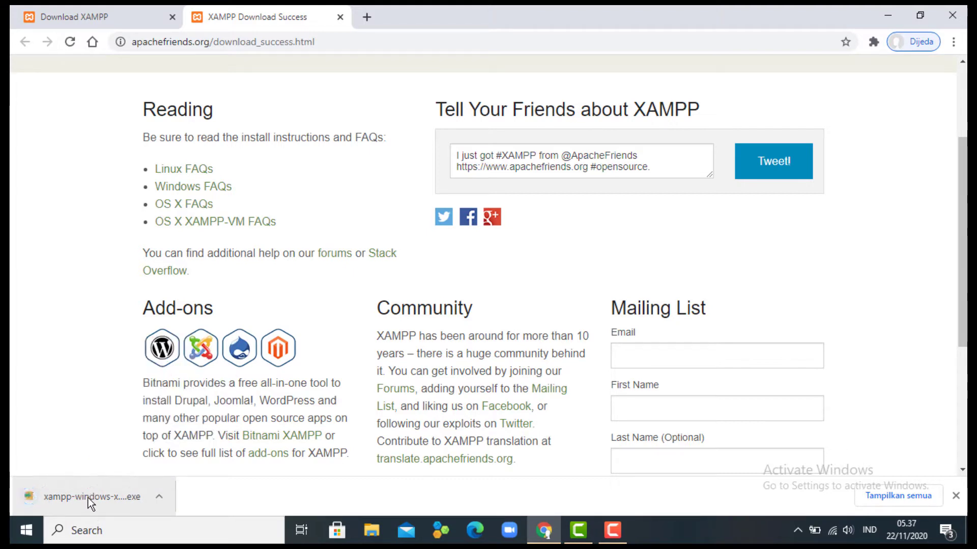
click(158, 498)
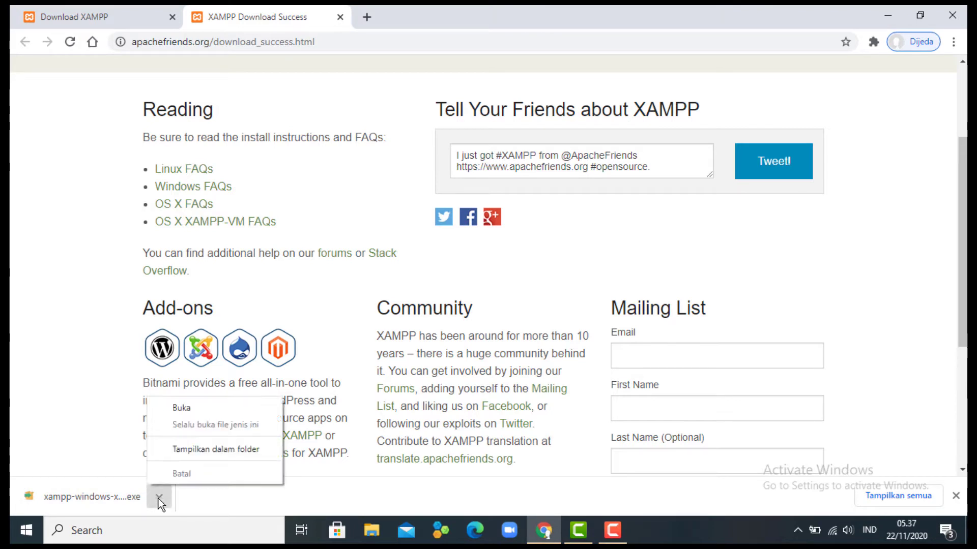
click(217, 449)
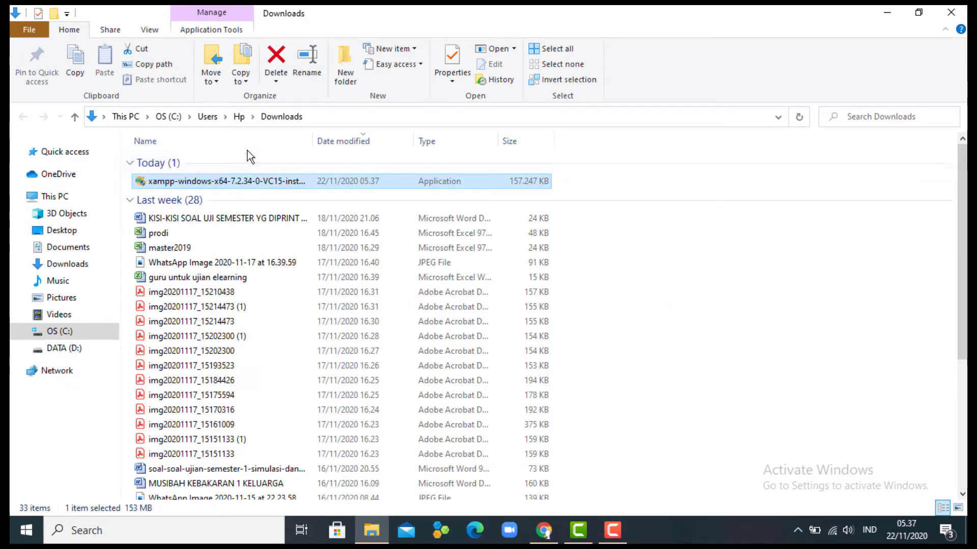
Run the downloaded xampp-windows-x64-7.2.34-0-VC15 installer and acknowledge the User Account Control warning.
click(171, 183)
click(171, 182)
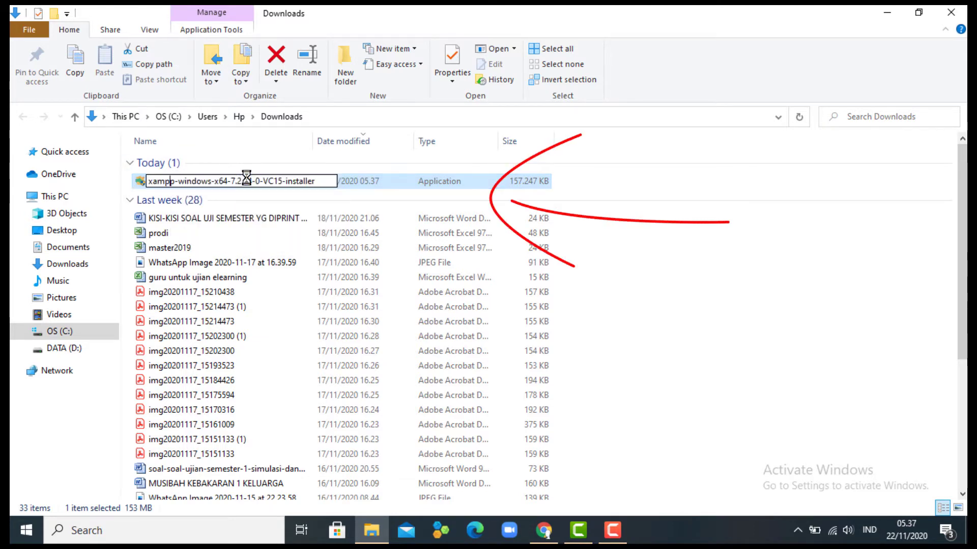
click(139, 180)
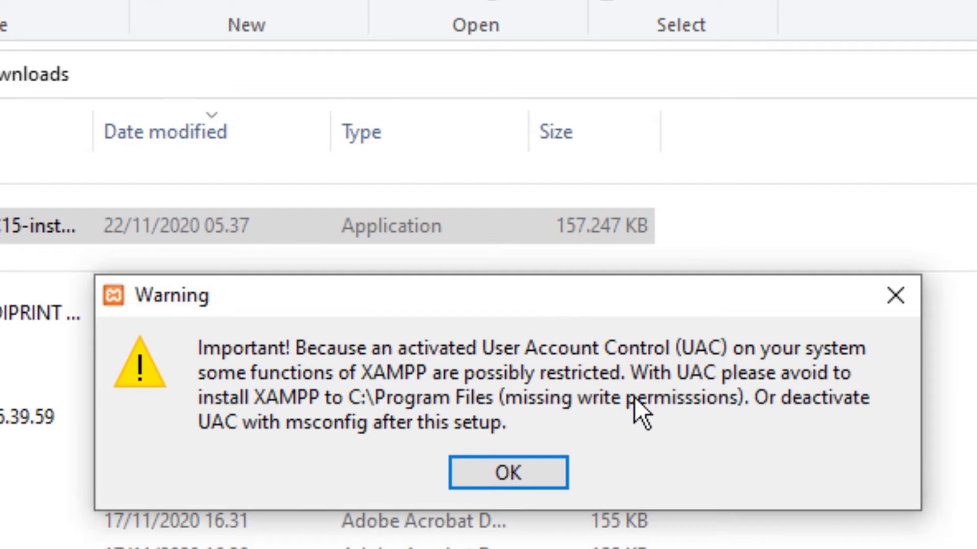
click(508, 473)
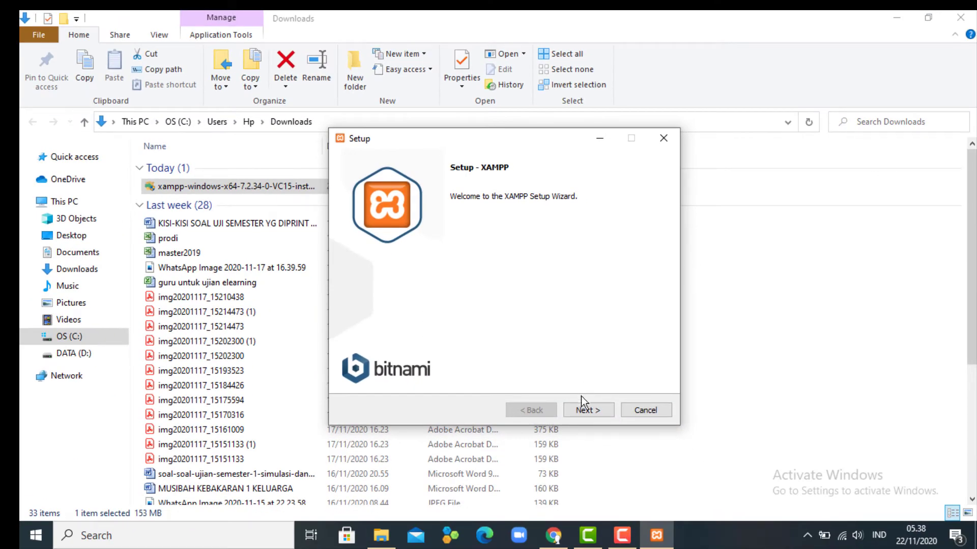
Keep all XAMPP components selected in the setup wizard and accept C:\xampp as the installation folder.
click(584, 412)
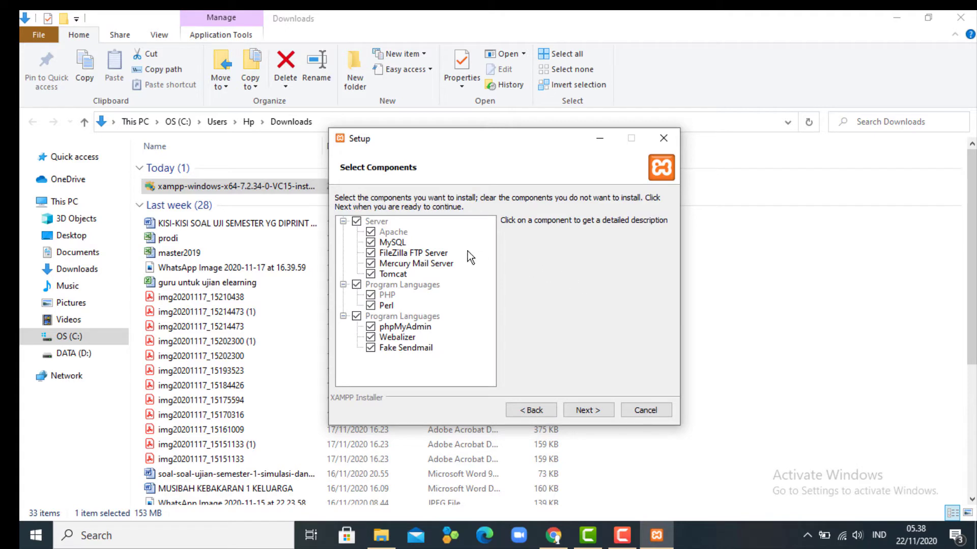
click(599, 416)
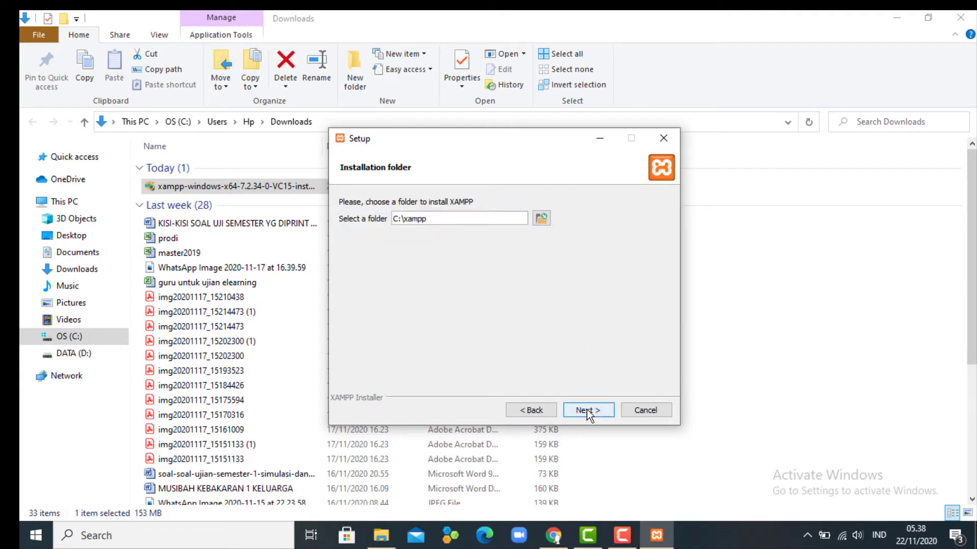
key(Return)
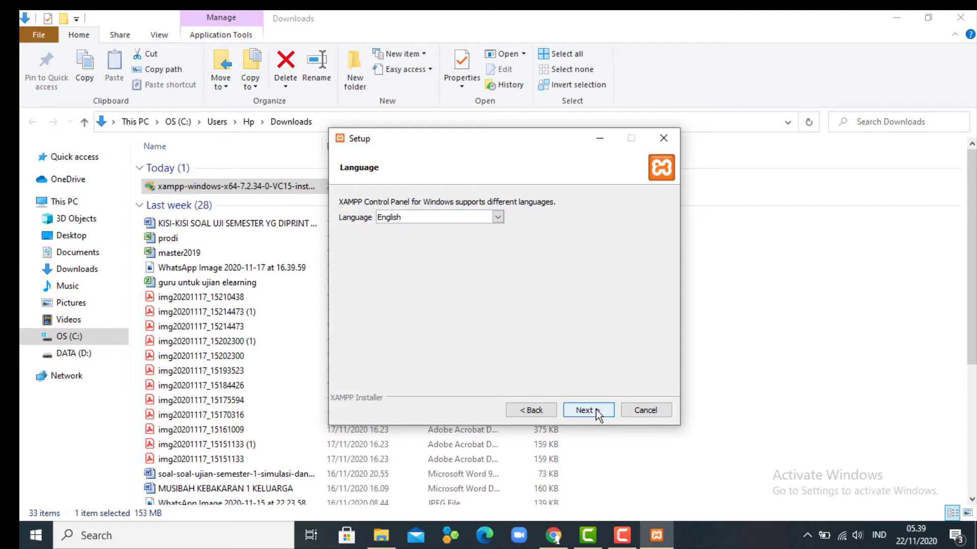
Keep English as the Control Panel language and start the installation with the Learn more about Bitnami option unselected.
click(498, 217)
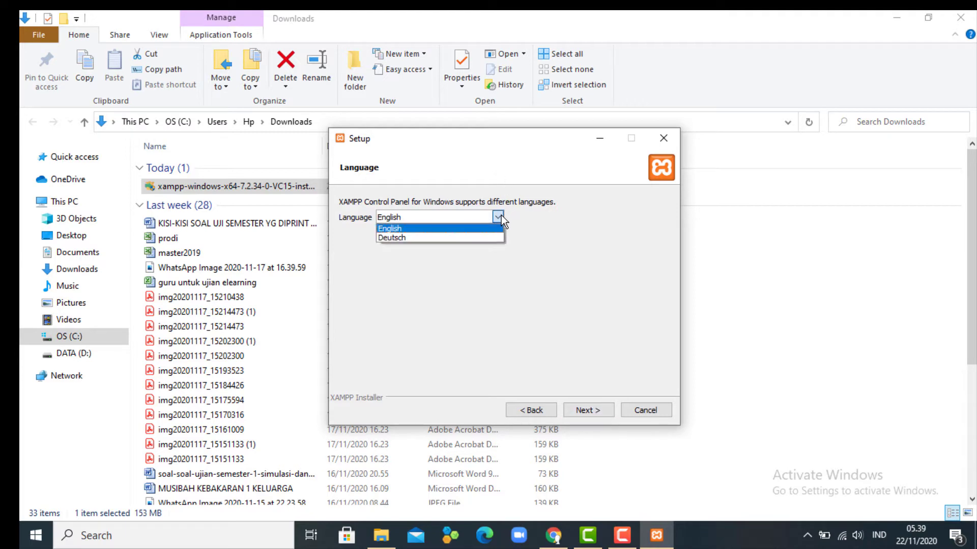
click(501, 216)
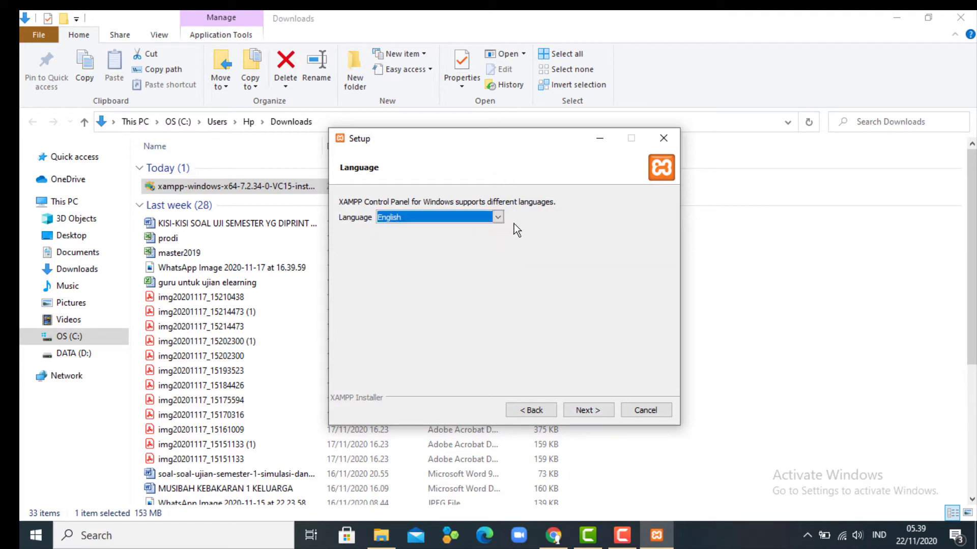
click(600, 413)
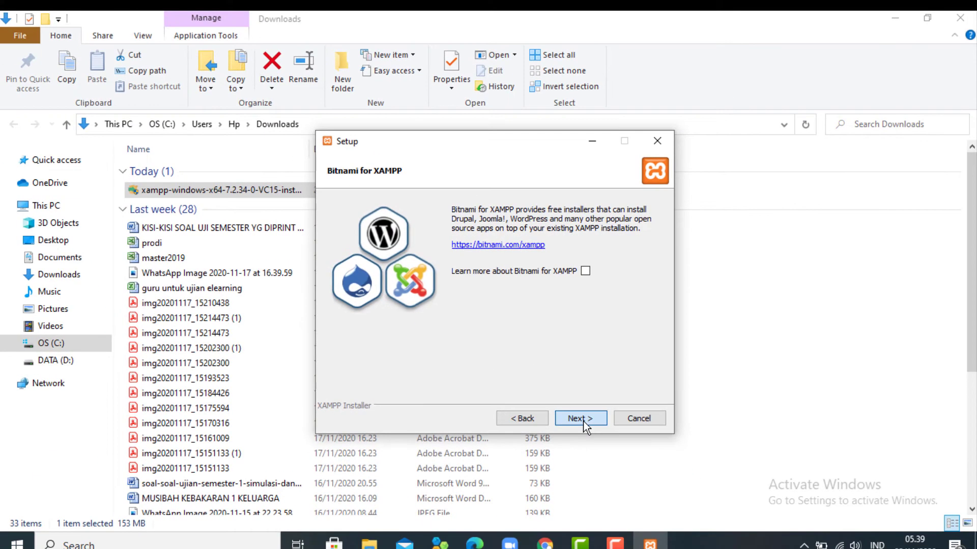
click(585, 425)
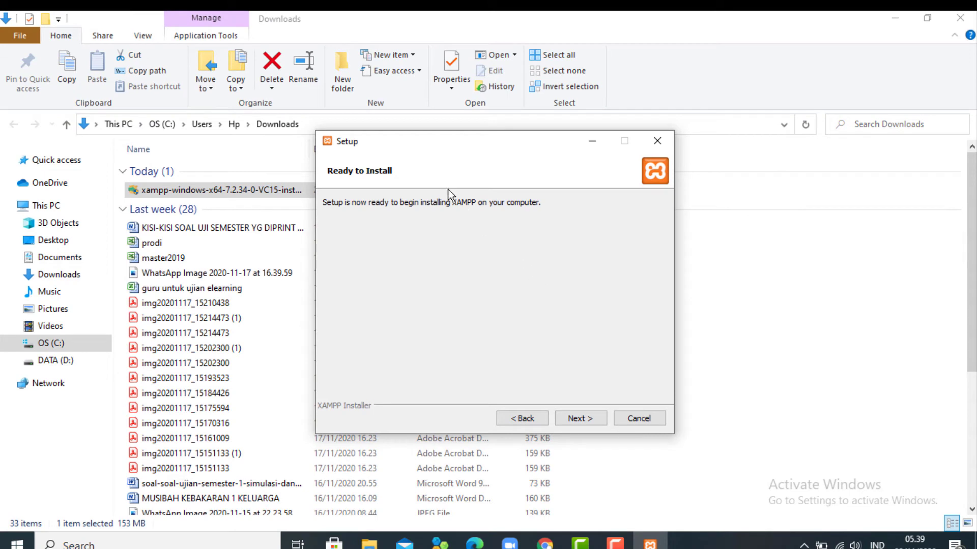
click(590, 416)
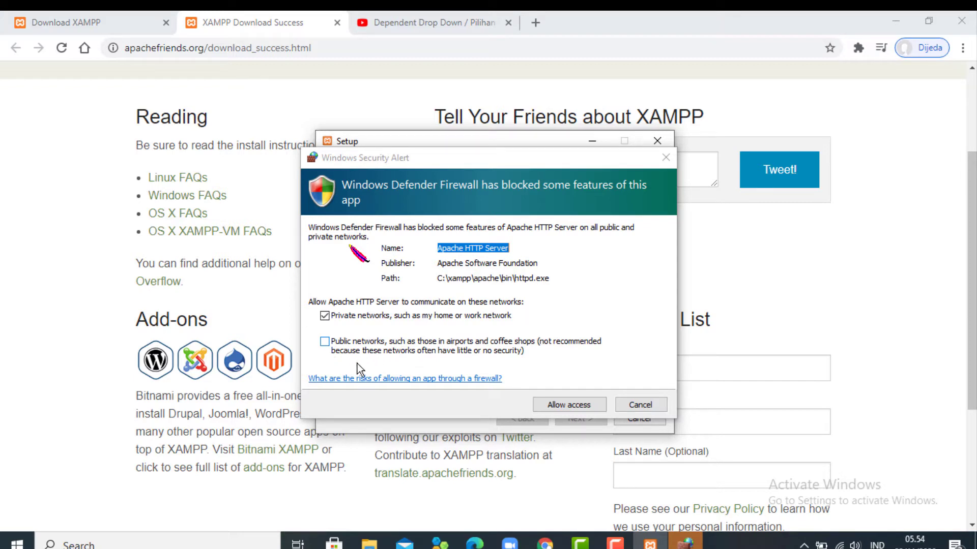
Allow Apache HTTP Server through Windows Defender Firewall on private networks only.
click(326, 341)
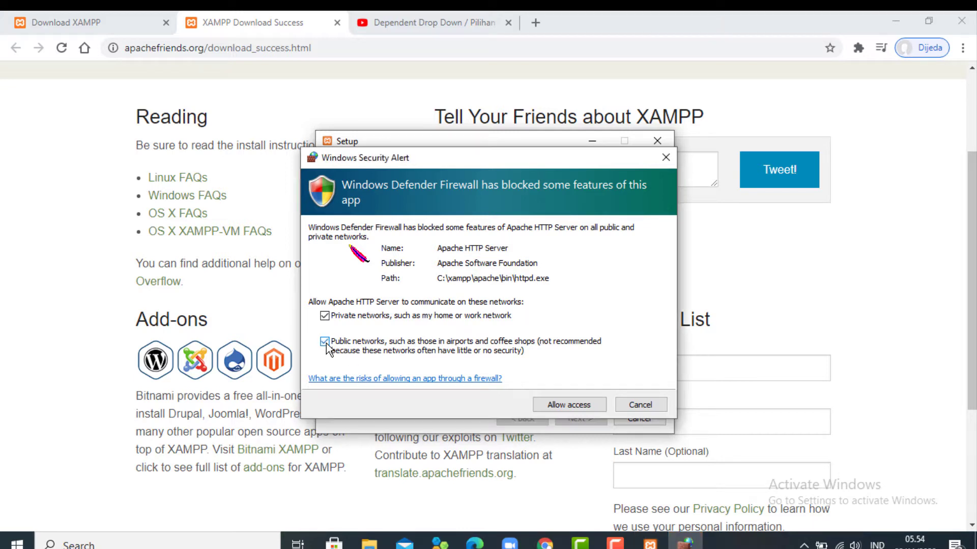
click(325, 342)
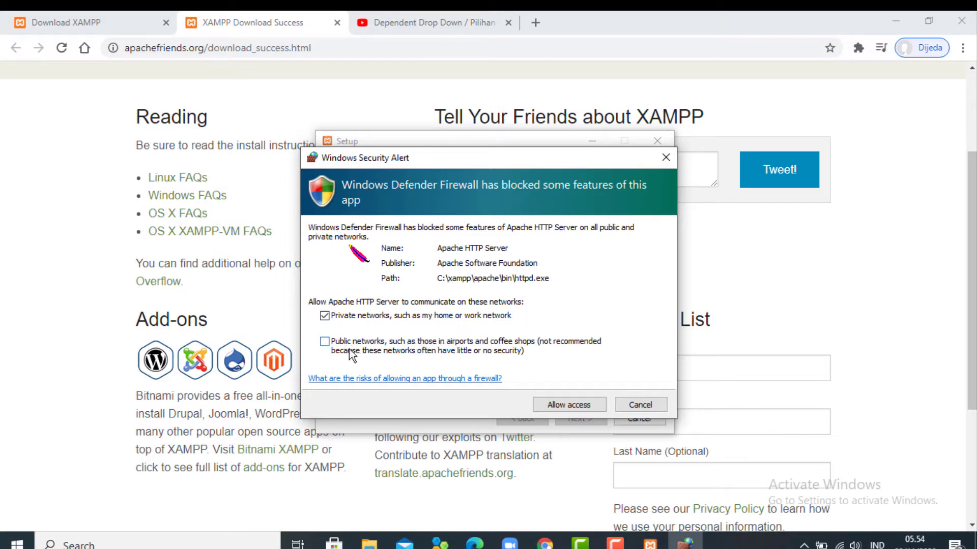
click(571, 400)
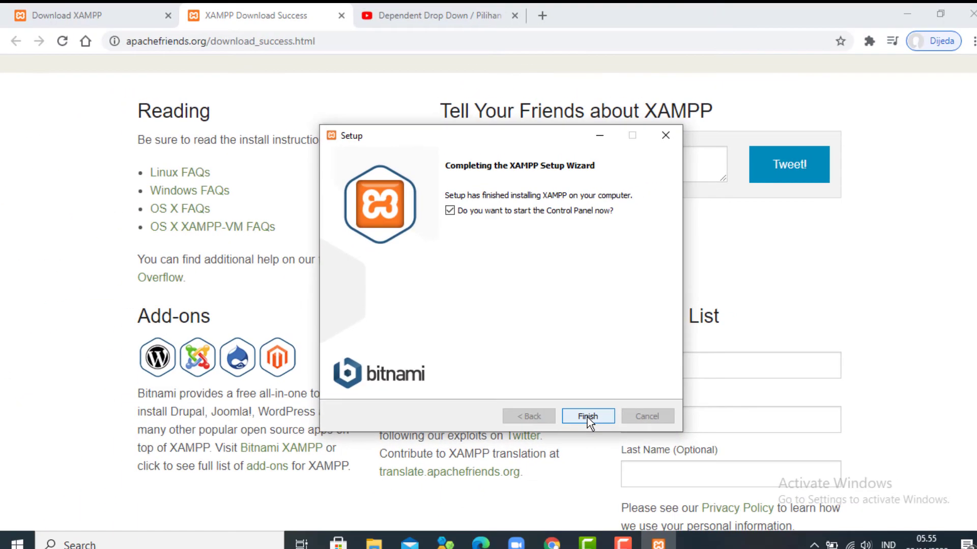
Finish the XAMPP setup wizard with the Control Panel set to launch, and start the Apache module.
click(587, 417)
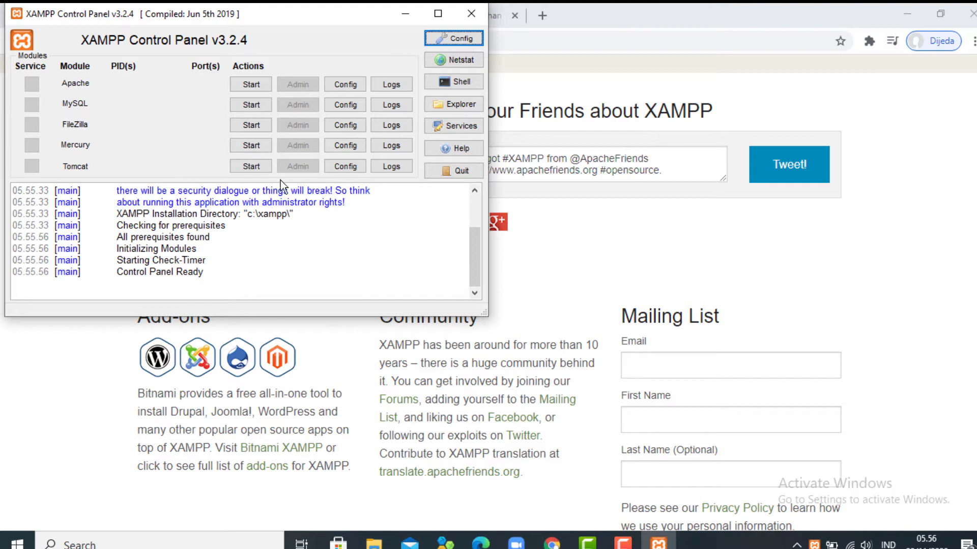
click(255, 86)
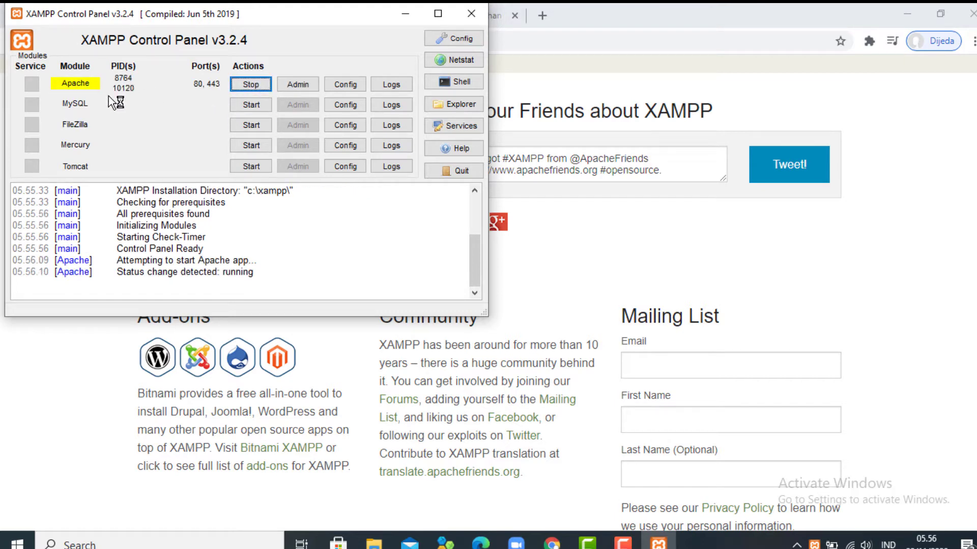
Start the MySQL module and allow mysqld through Windows Defender Firewall on private networks only.
click(251, 105)
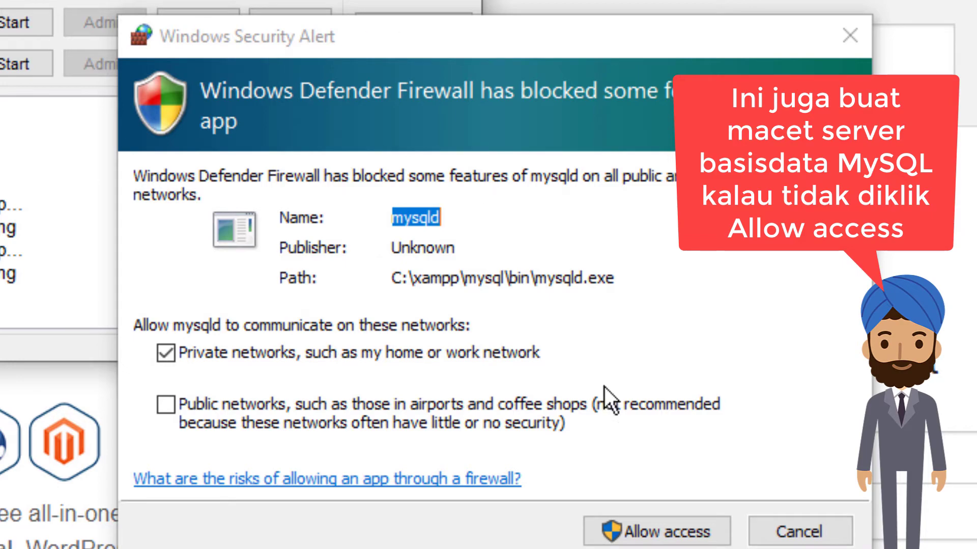
click(658, 535)
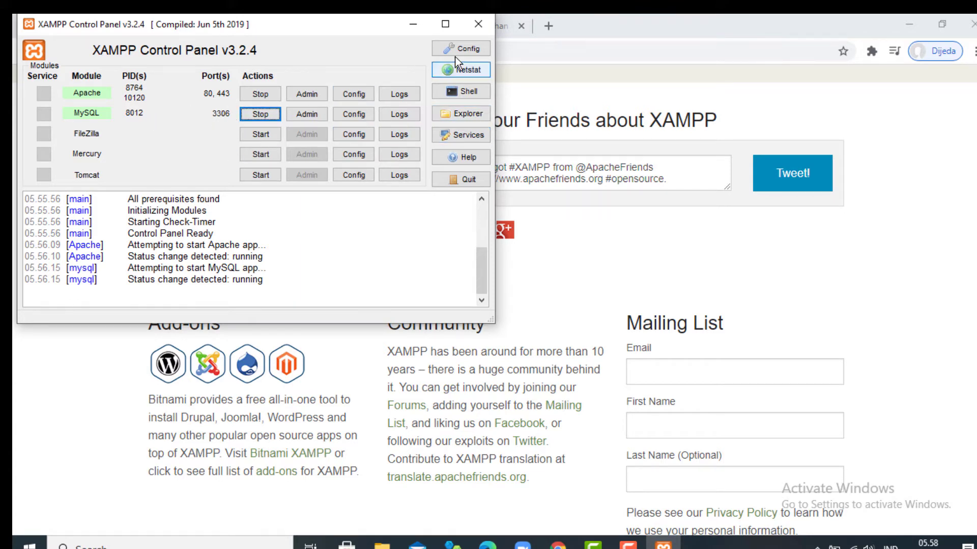
View the Control Panel's general configuration settings and close them without saving.
click(469, 47)
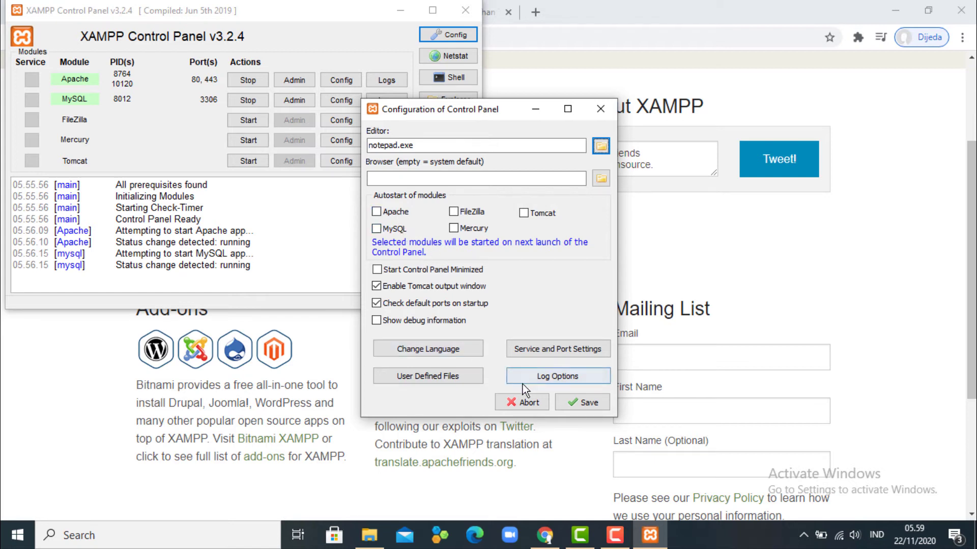
click(608, 114)
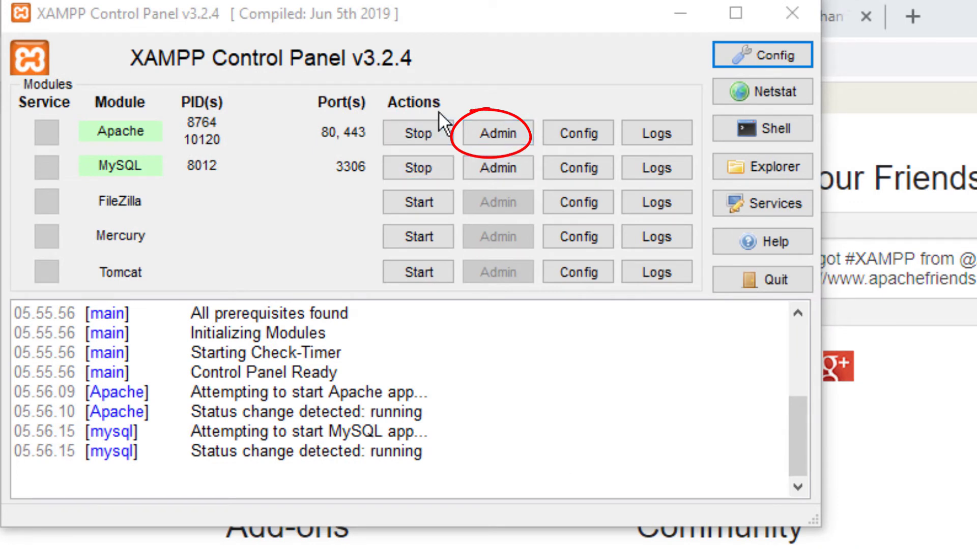
Open Apache's localhost dashboard and examine its PHPInfo page down to the Apache Environment section, closing that page when done.
click(492, 133)
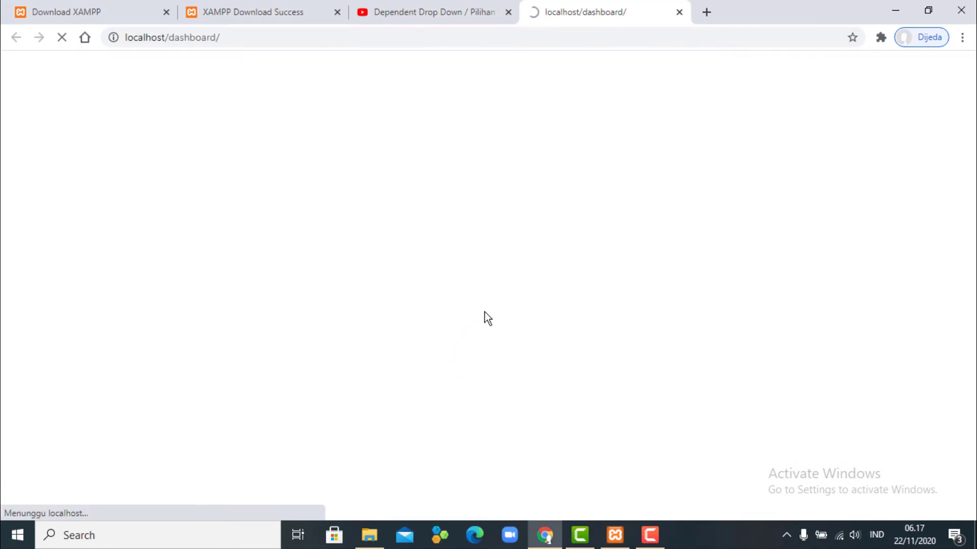
mouse_move(544, 545)
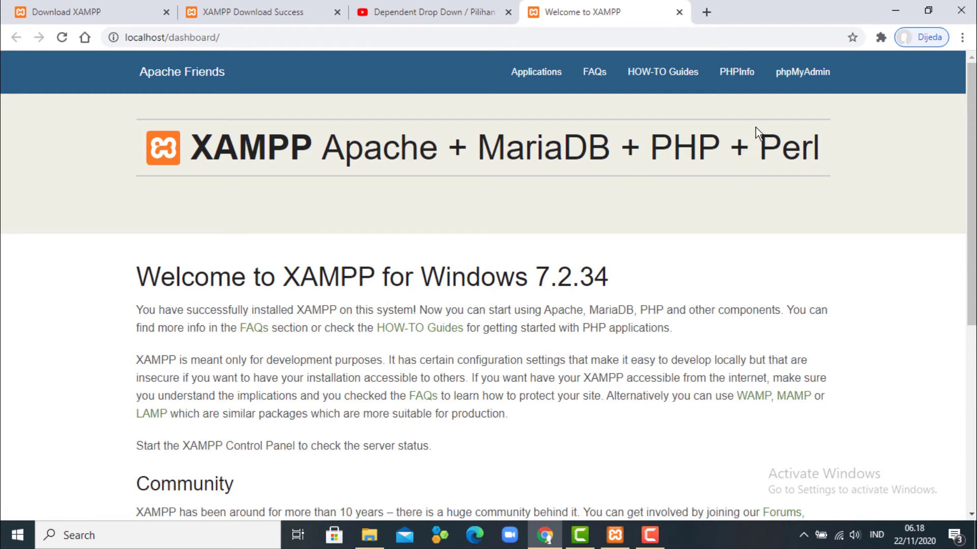
click(743, 80)
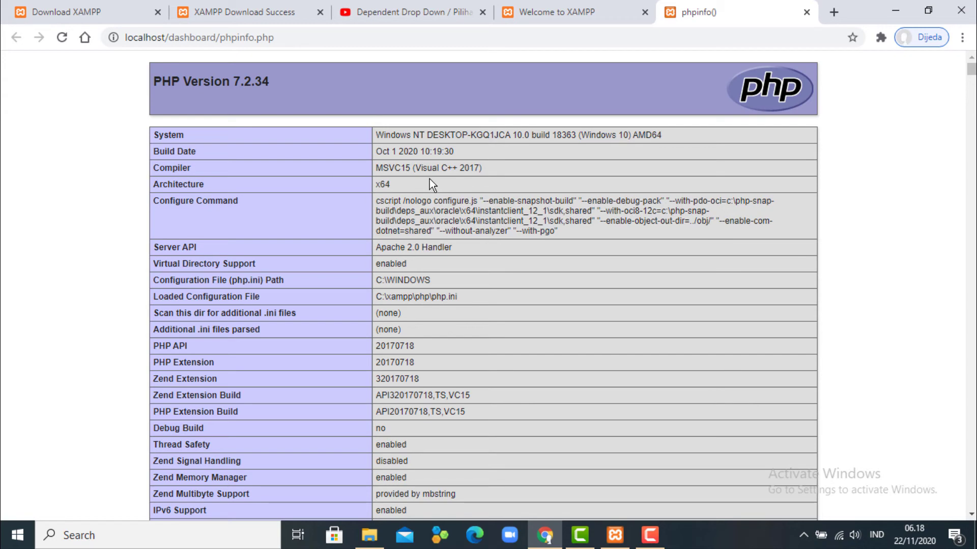
scroll(480, 230, down, 3)
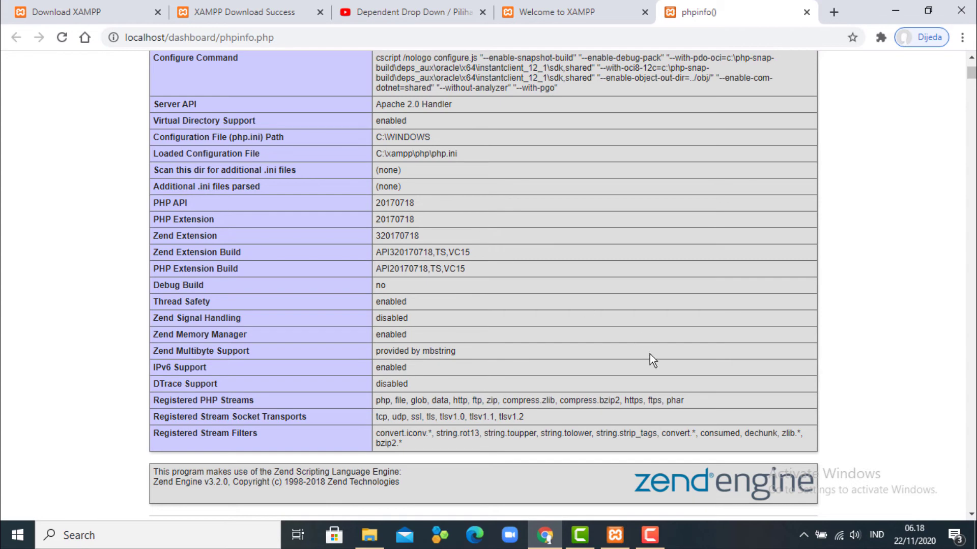
scroll(646, 356, down, 3)
scroll(631, 351, down, 4)
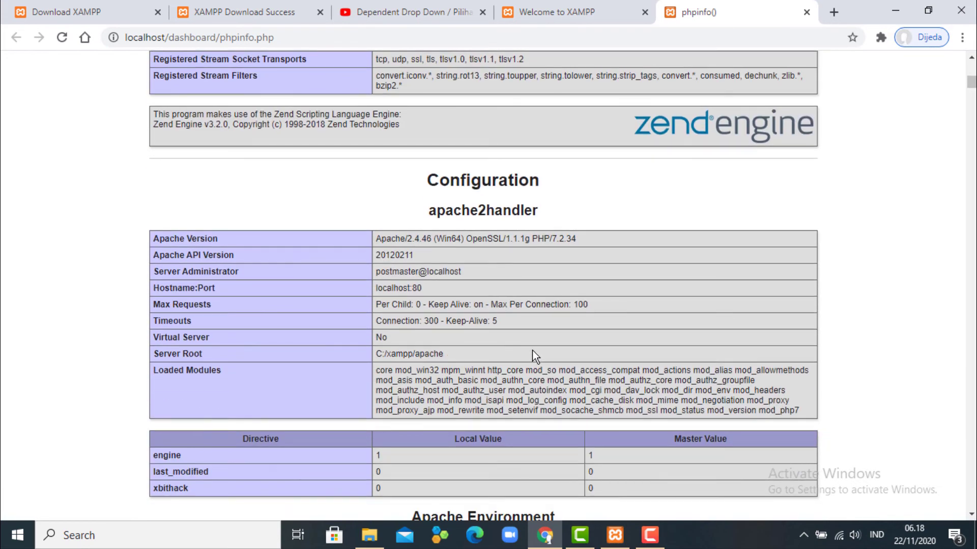
scroll(517, 332, down, 3)
scroll(516, 333, down, 5)
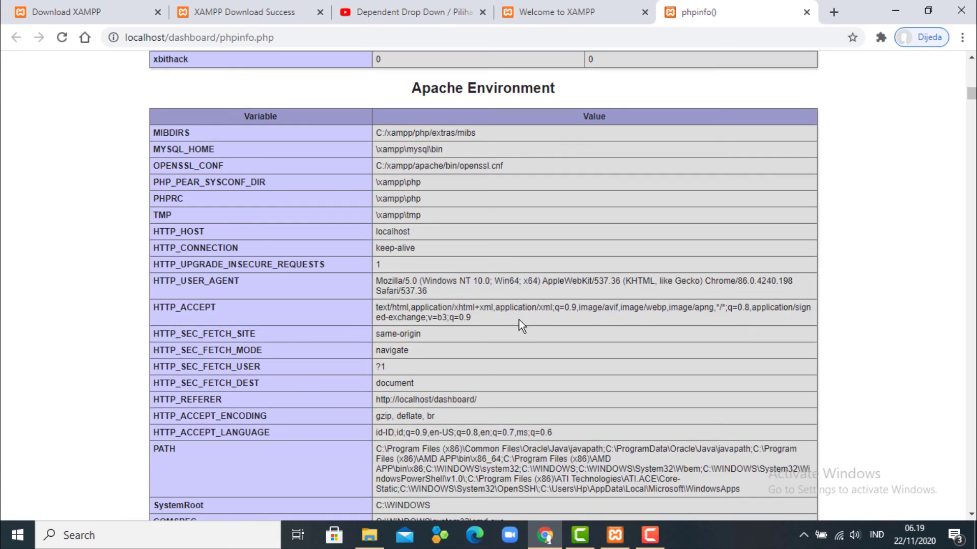
scroll(549, 305, up, 15)
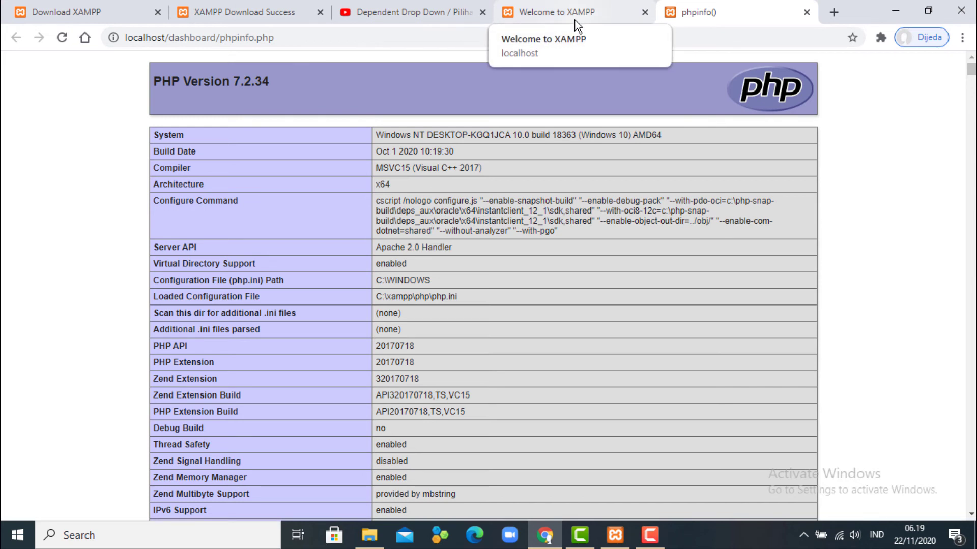
click(807, 12)
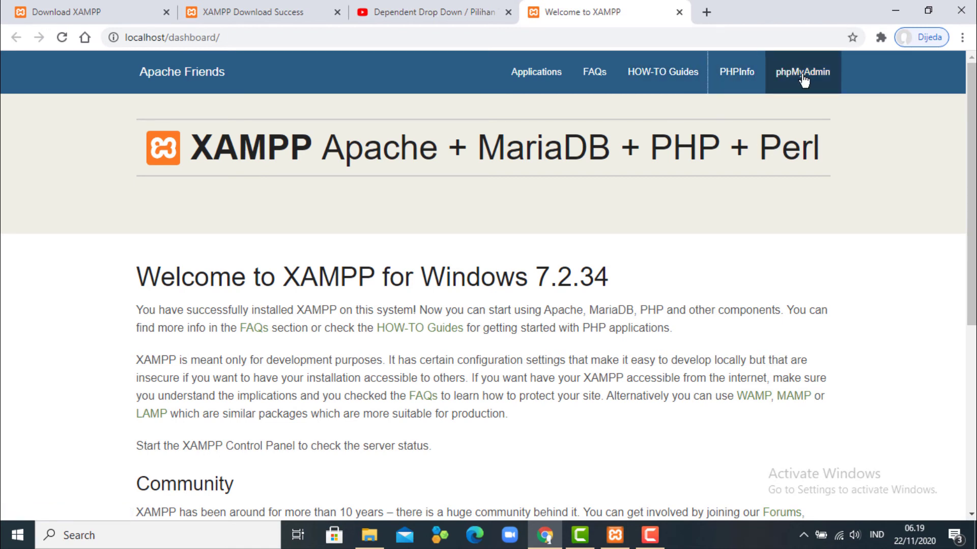
View the Applications page of the localhost dashboard and open phpMyAdmin from there.
click(554, 77)
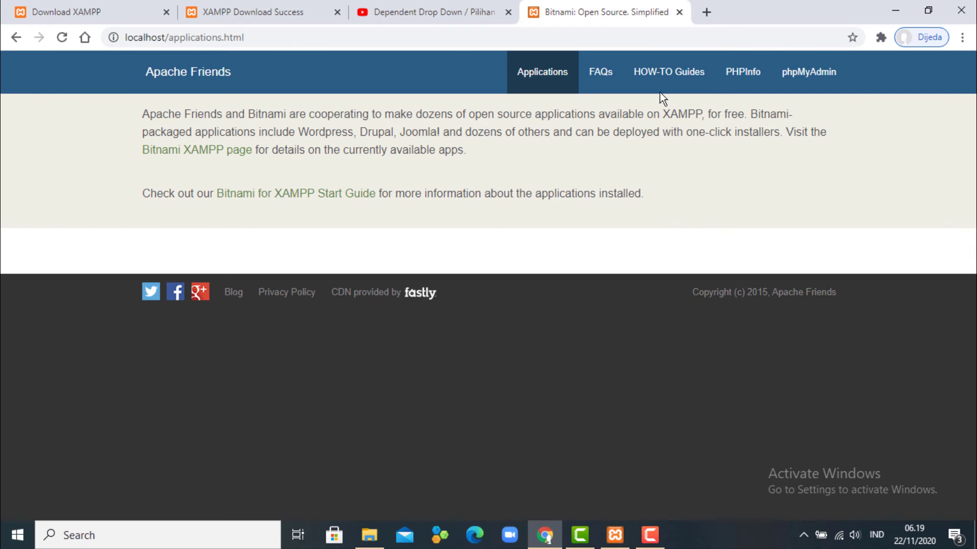
click(802, 79)
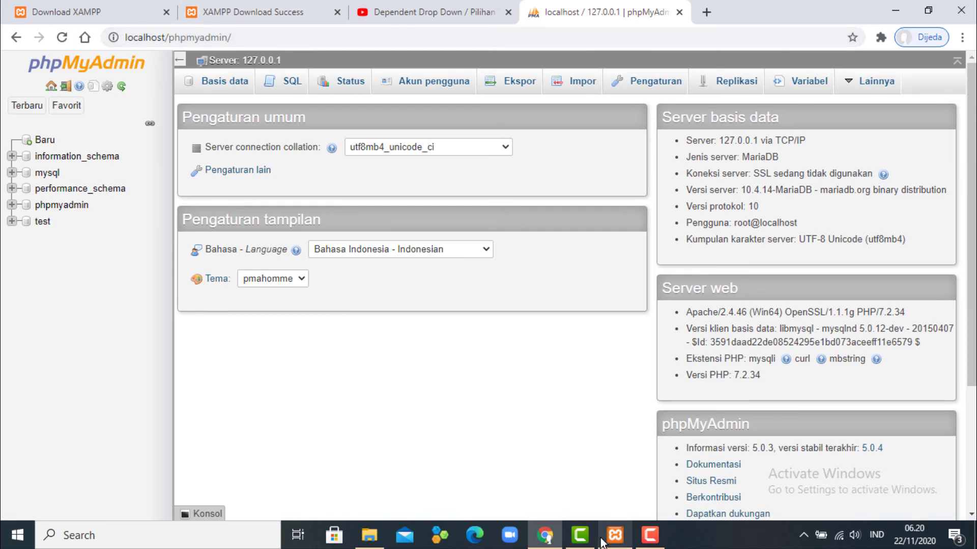
Check the Apache and MySQL module status in the XAMPP Control Panel, and view phpMyAdmin's language choices without changing the selection.
click(585, 478)
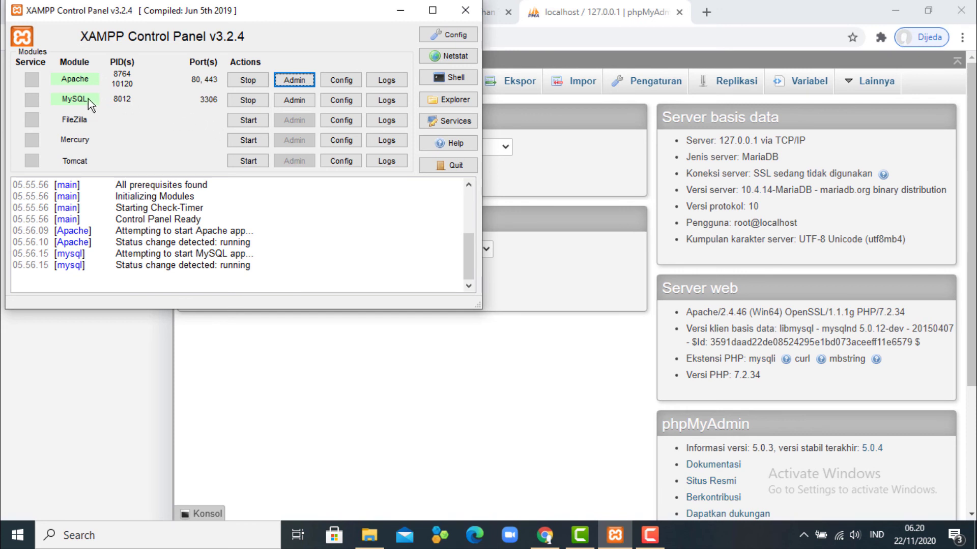
click(444, 393)
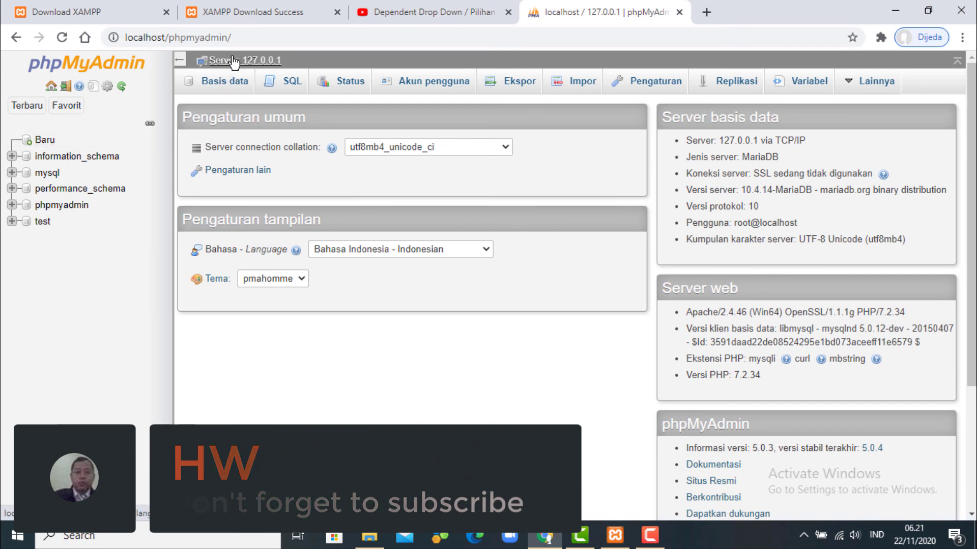
click(486, 250)
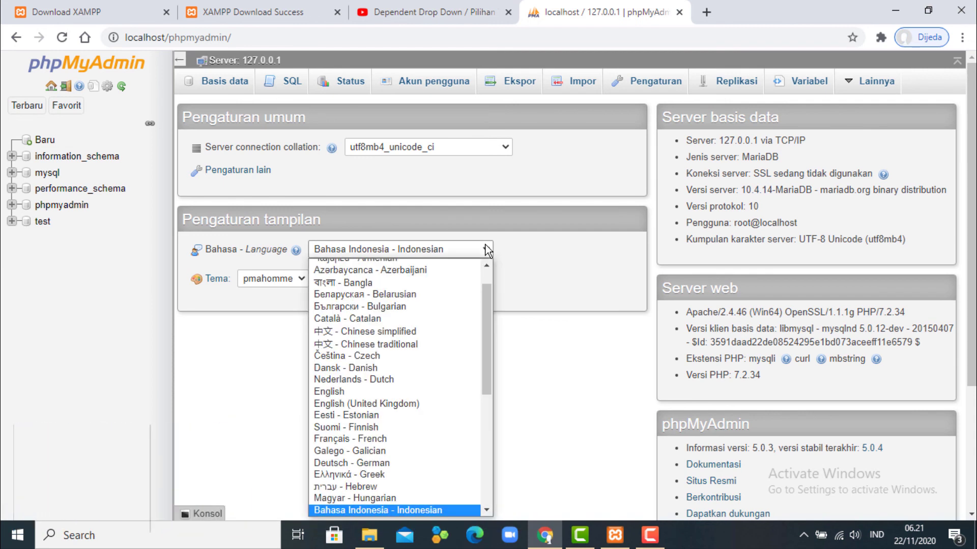
click(486, 249)
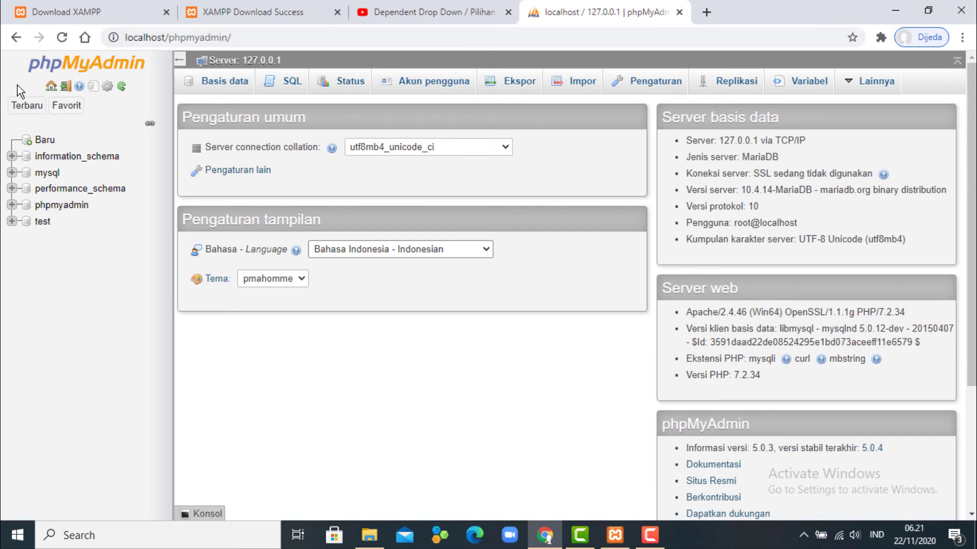
Go back from phpMyAdmin through the Applications page to the XAMPP welcome dashboard.
click(16, 38)
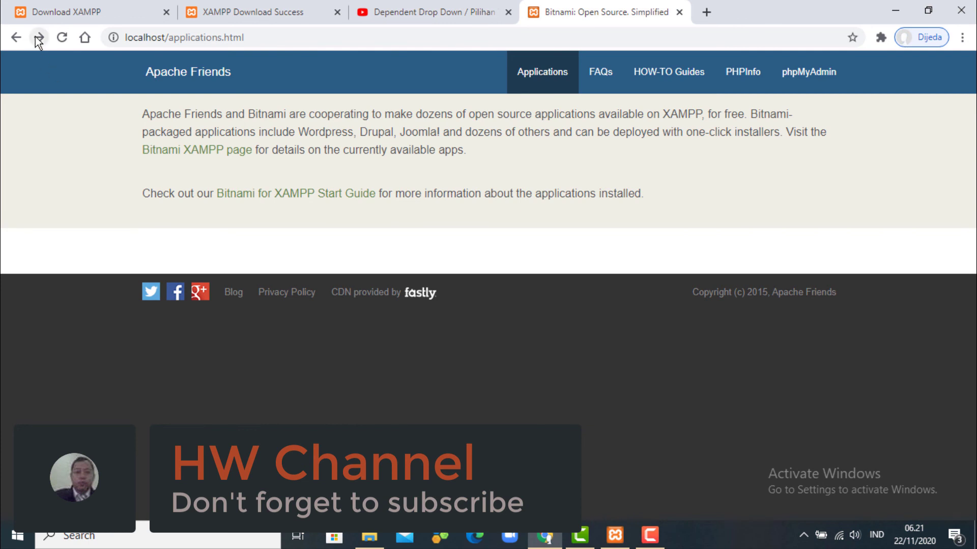
click(16, 38)
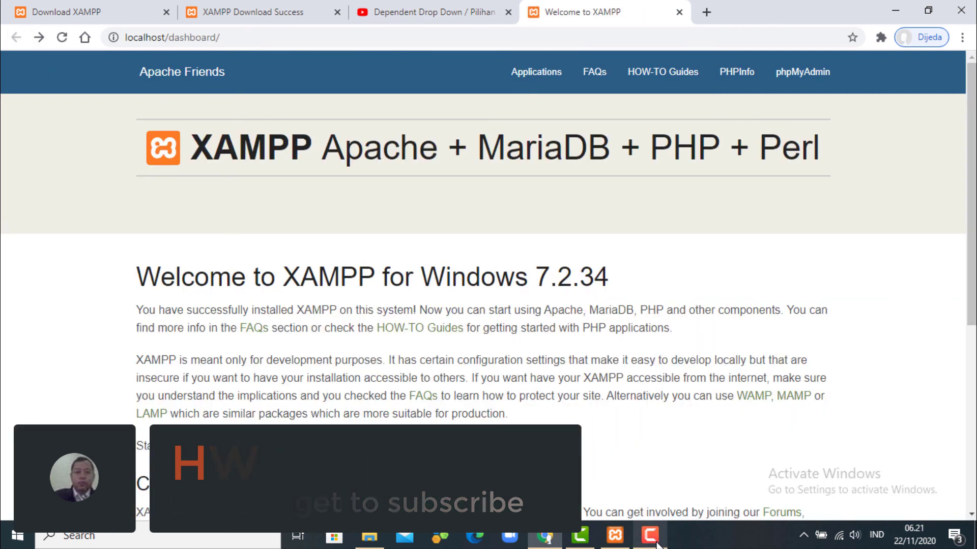
mouse_move(652, 542)
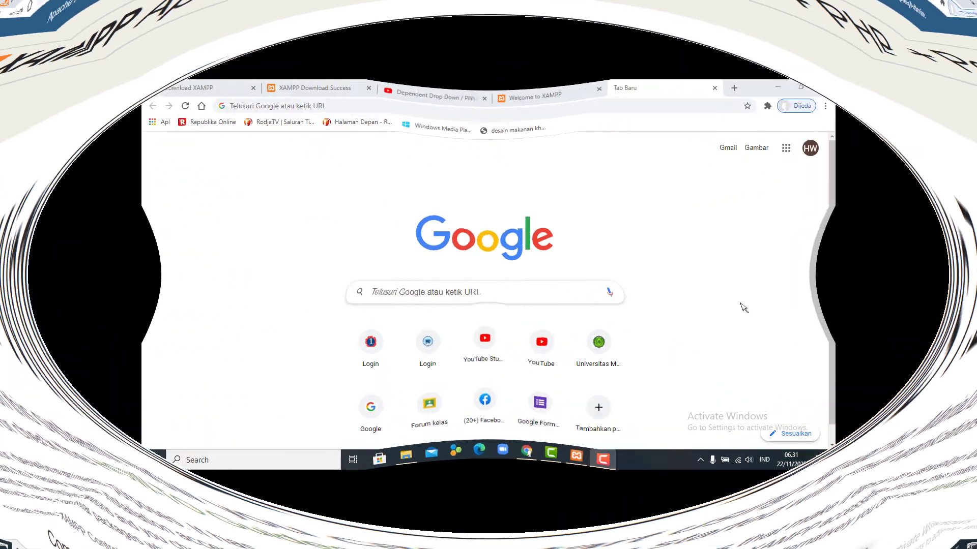